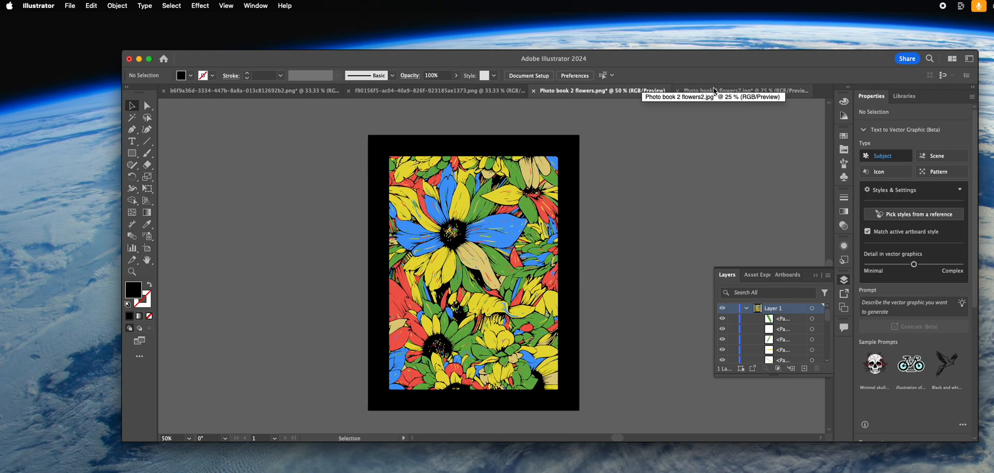
Look through the other open flower documents and switch to Photo book 2 flowers2.jpg
left_click(477, 91)
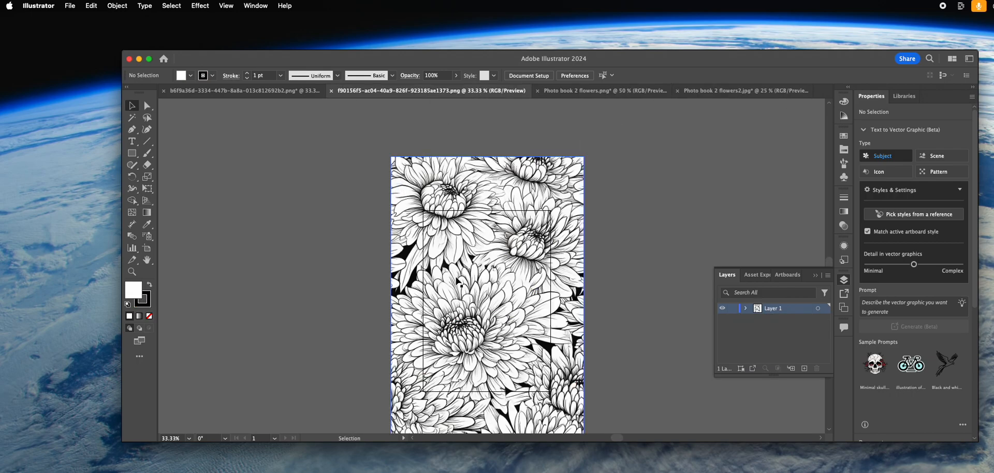
left_click(243, 90)
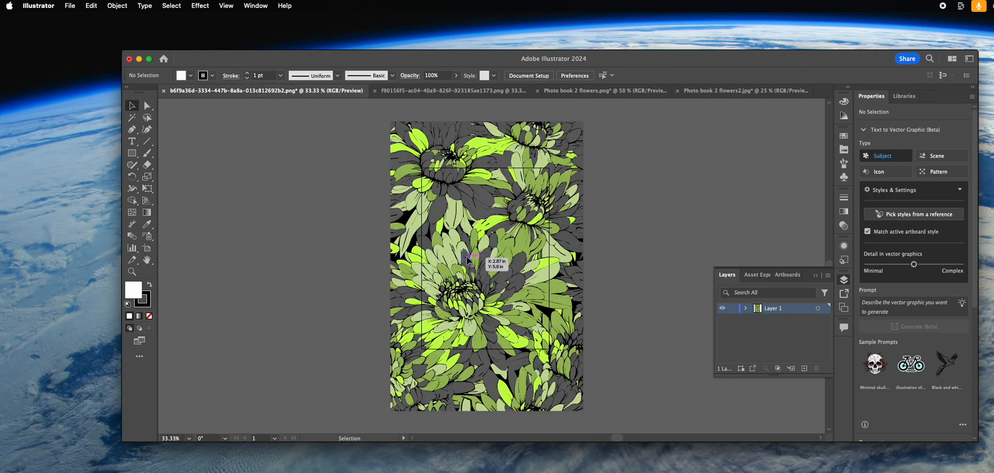
left_click(755, 94)
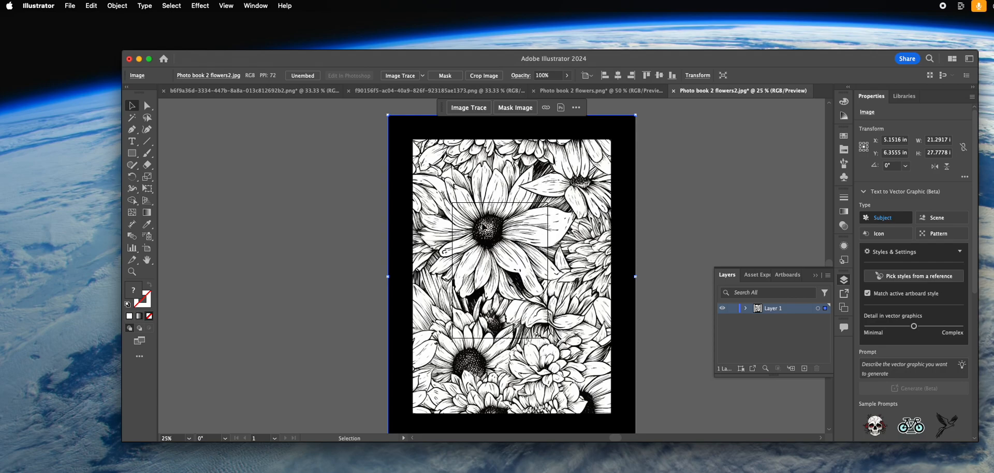
Image-trace the placed flower picture with the default preset, expand the tracing into vector shapes and deselect it
left_click(651, 209)
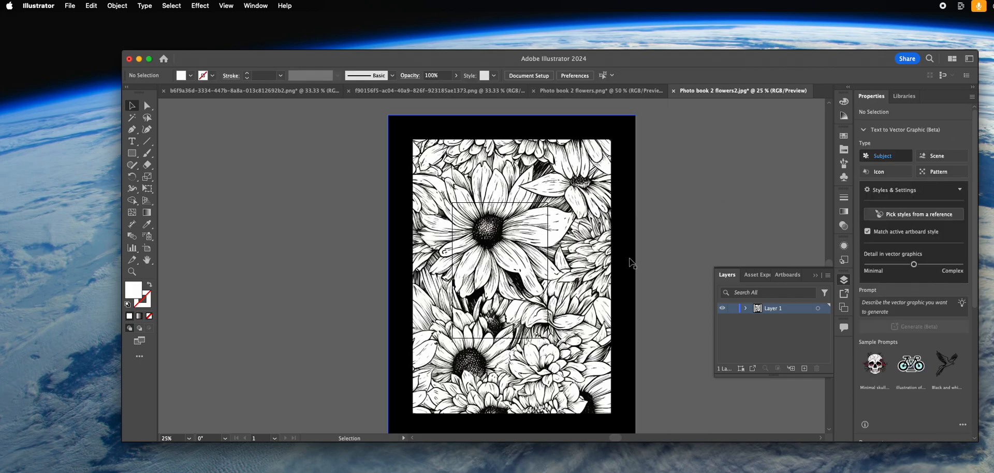
left_click(484, 135)
left_click(315, 110)
left_click(629, 325)
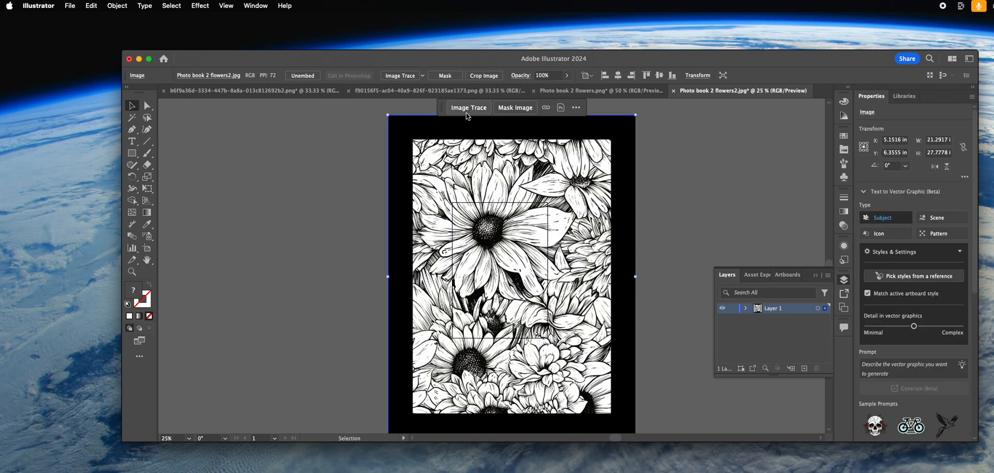
left_click(402, 75)
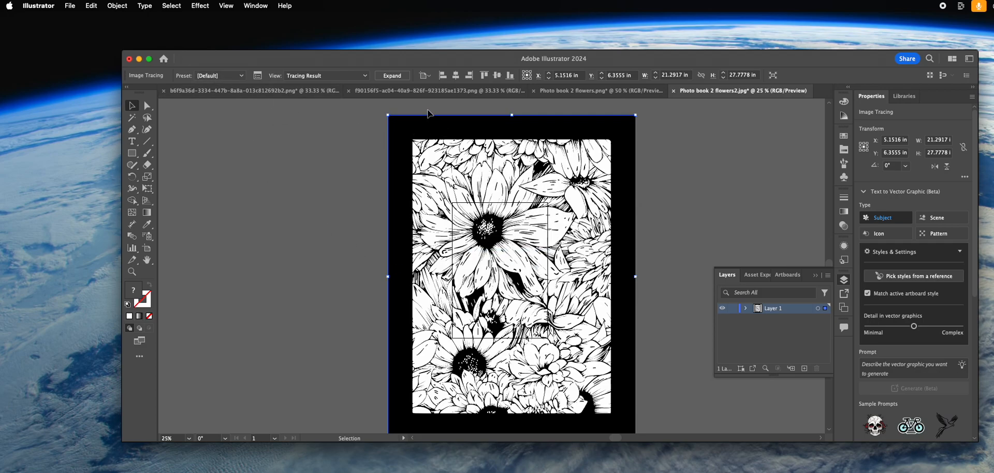
left_click(398, 77)
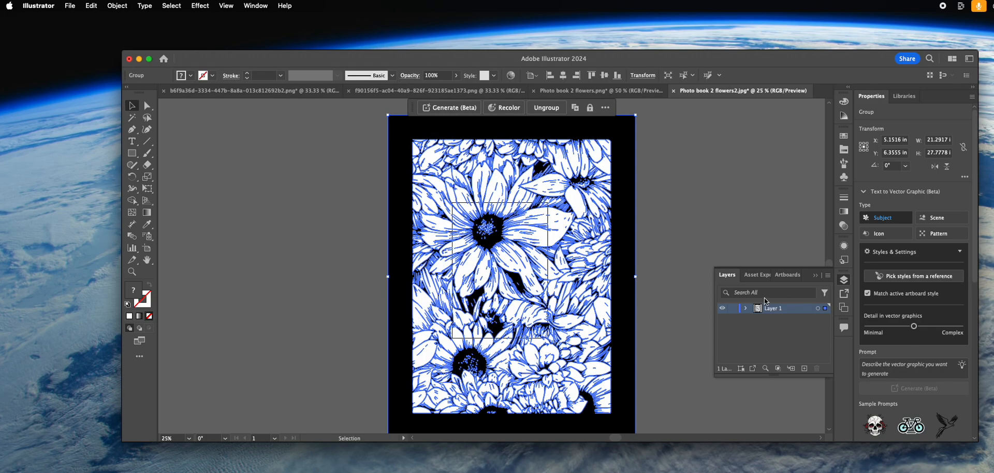
left_click(691, 219)
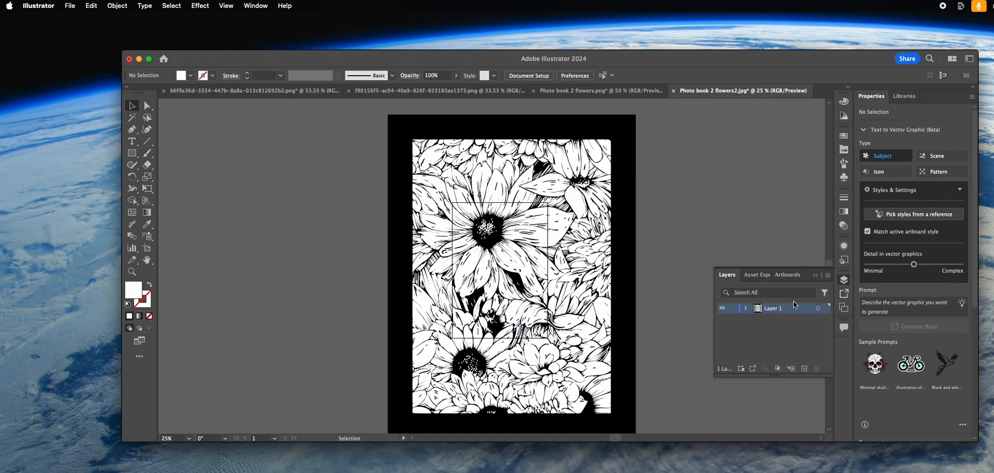
Expand the contents of Layer 1 and lock the black linework object at the very end of its list
left_click(757, 319)
left_click_drag(827, 317, 835, 402)
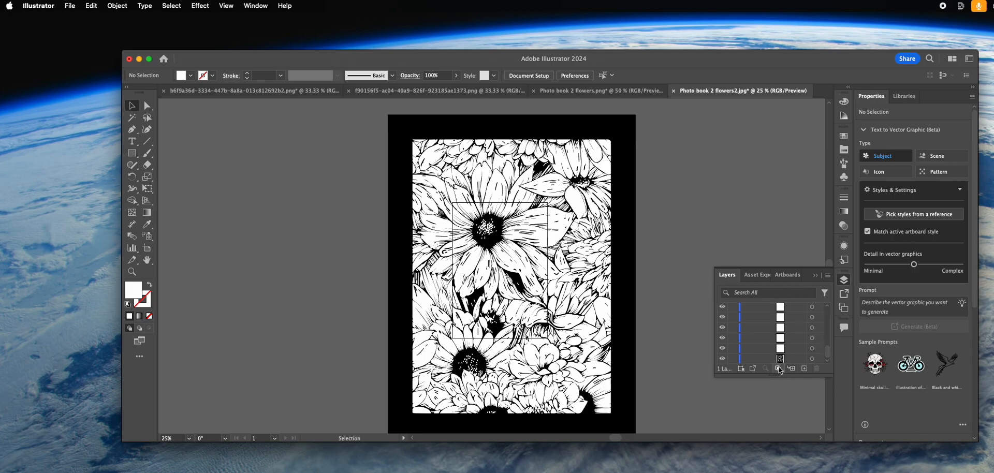
left_click(723, 358)
left_click(723, 358)
Switch to TextEdit to examine the code of RandomFillScript.js, and return to Illustrator
key("super+Tab")
left_click_drag(627, 167, 156, 127)
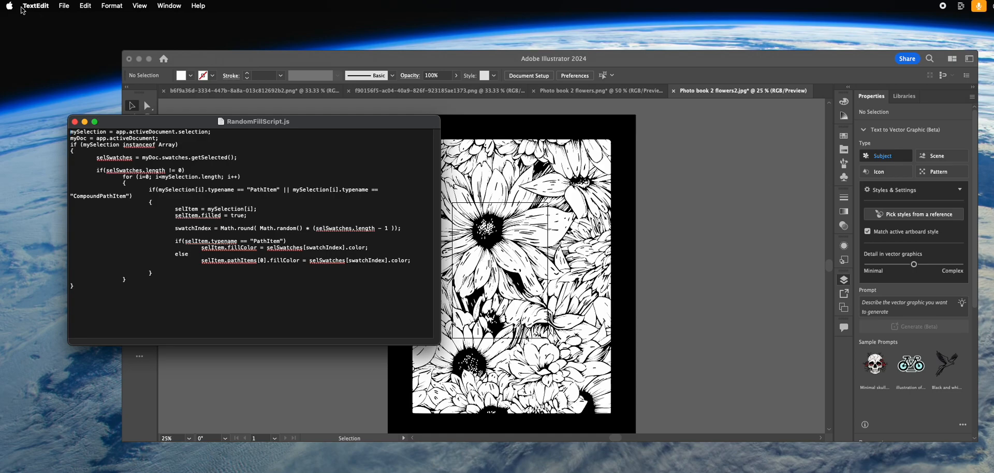
left_click_drag(321, 121, 561, 167)
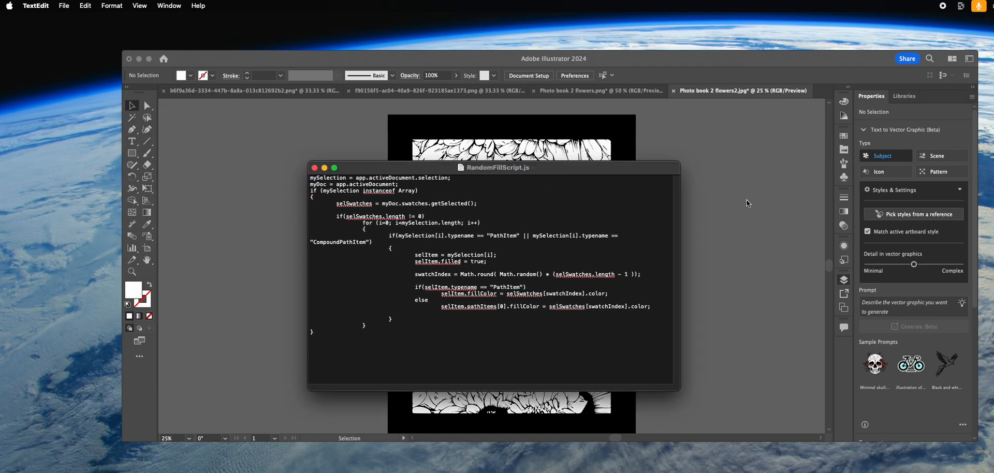
left_click(728, 240)
Review the list of scripts available in Illustrator and close it without running any
left_click(70, 6)
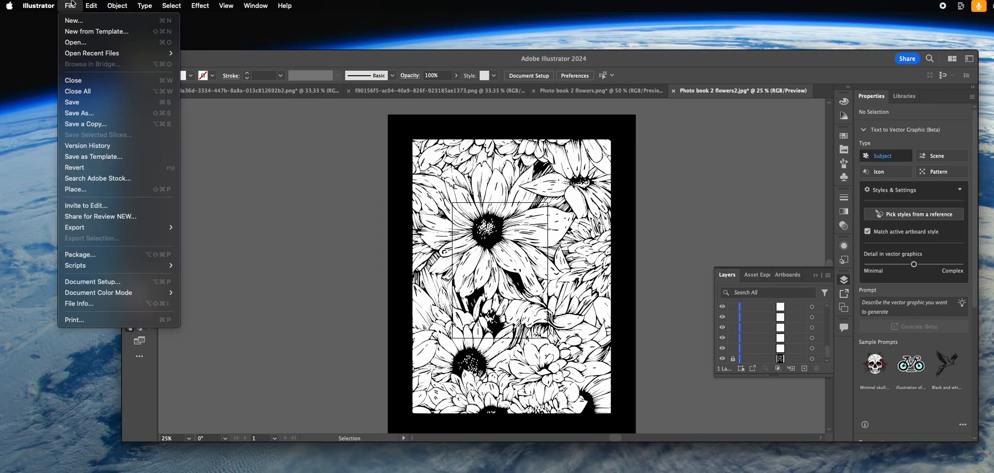
mouse_move(111, 265)
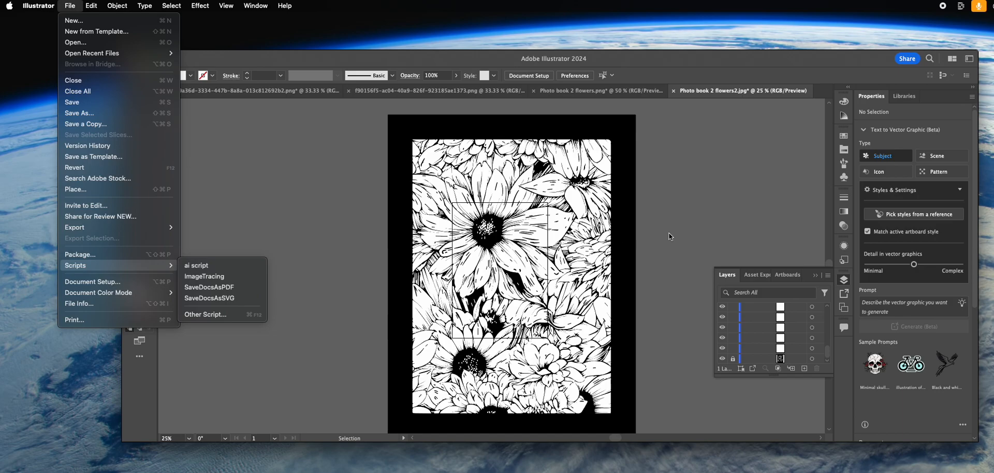
left_click(679, 222)
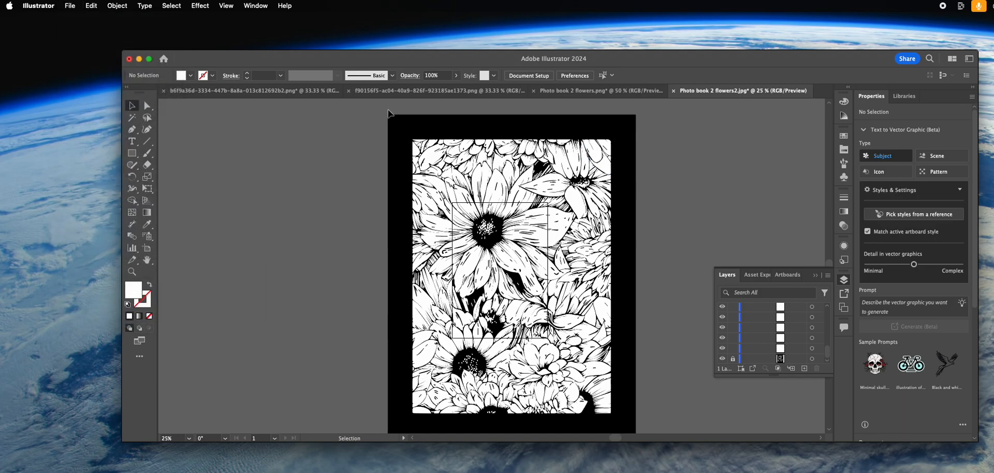
Ungroup the expanded flower tracing into separate shapes and deselect them
left_click(429, 154)
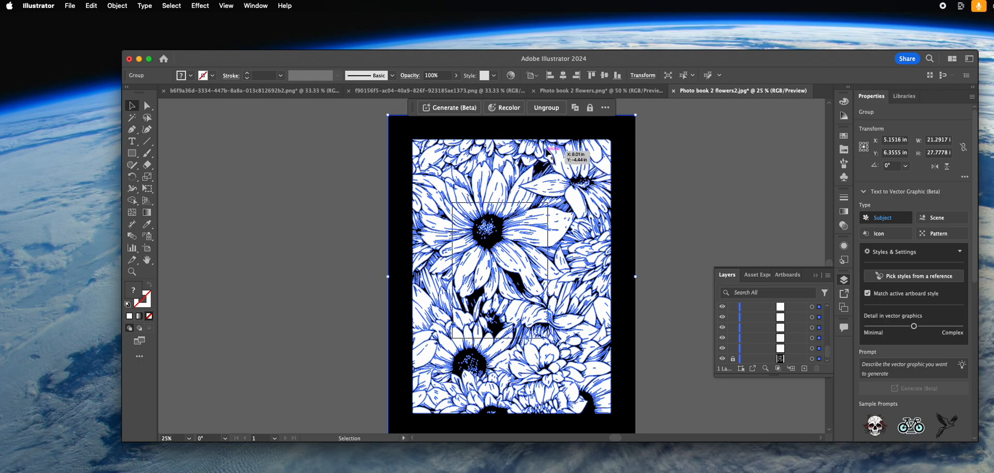
left_click(554, 112)
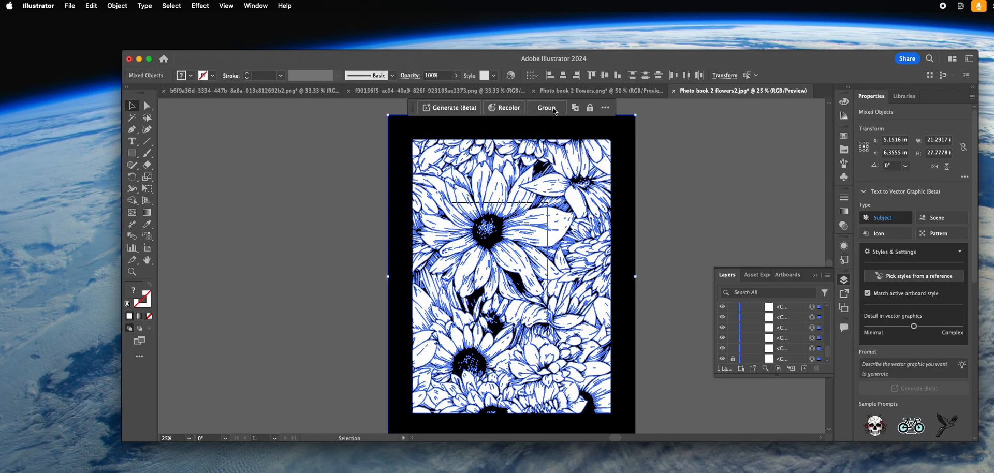
left_click(701, 196)
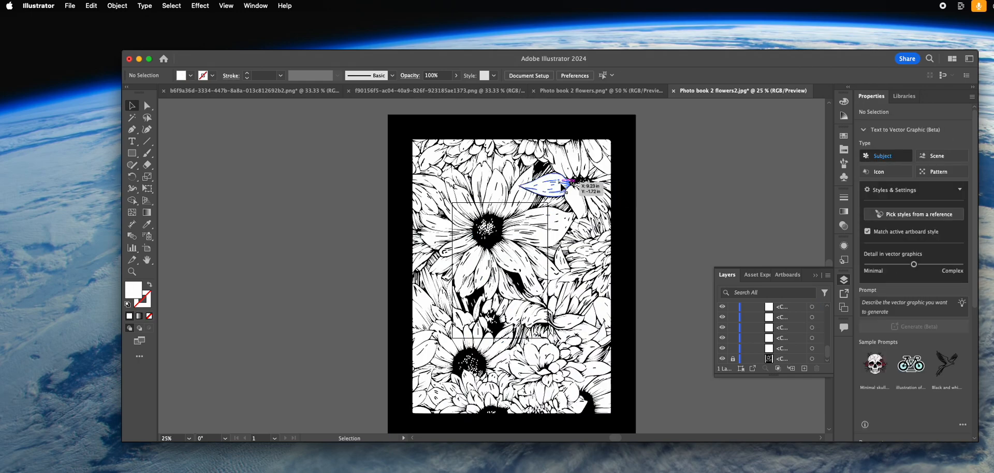
Select all shapes similar to the white petal in the upper flower, and display the document's swatches
left_click(559, 189)
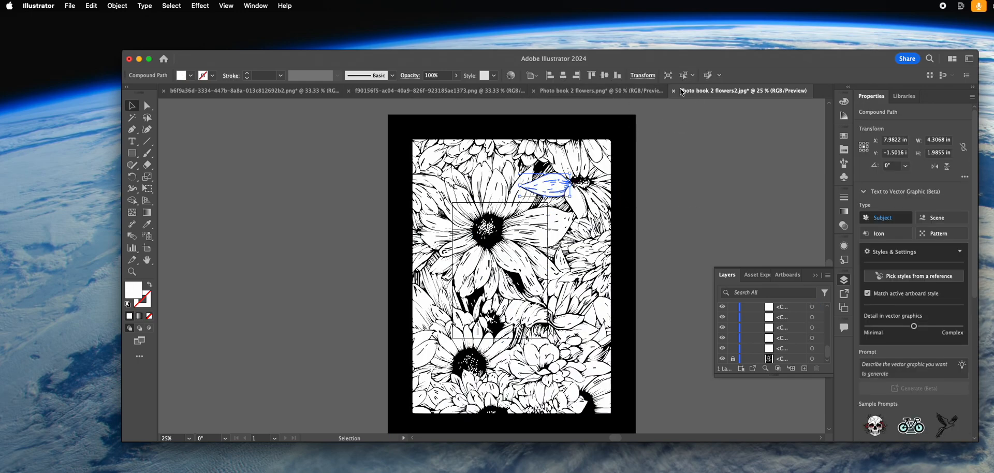
left_click(684, 76)
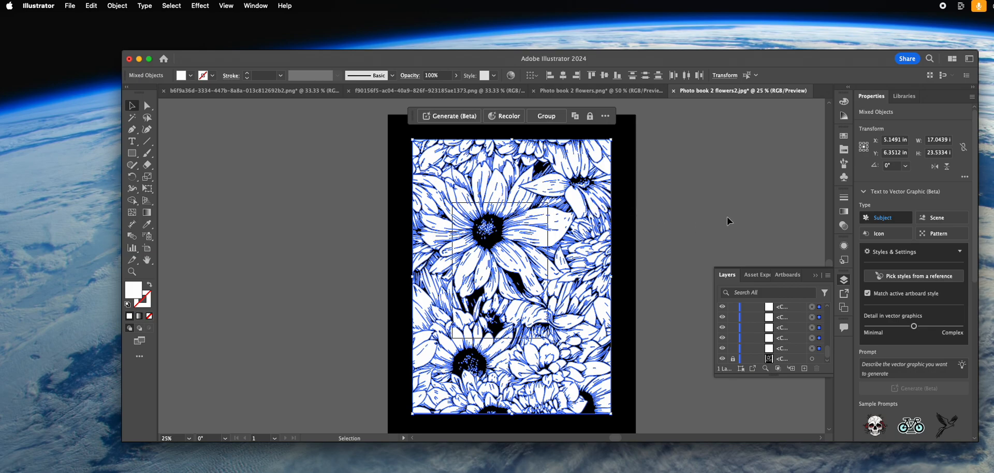
left_click(843, 136)
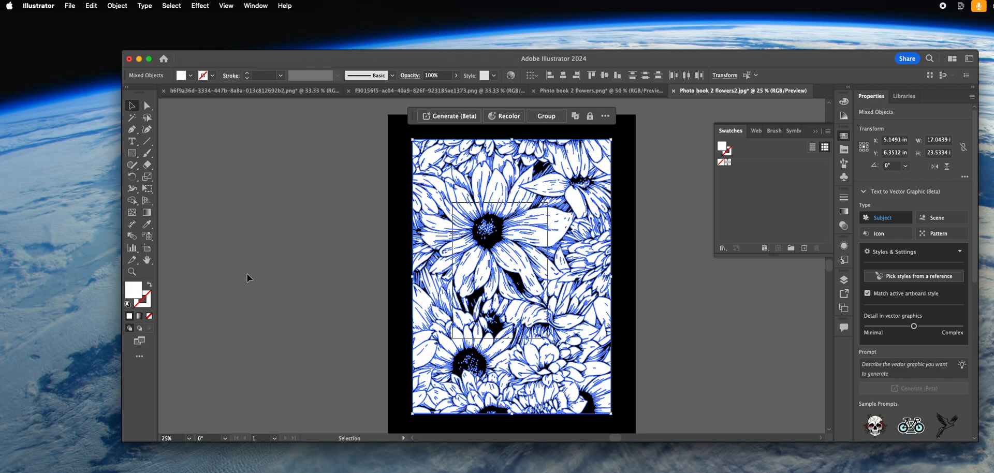
double_click(133, 289)
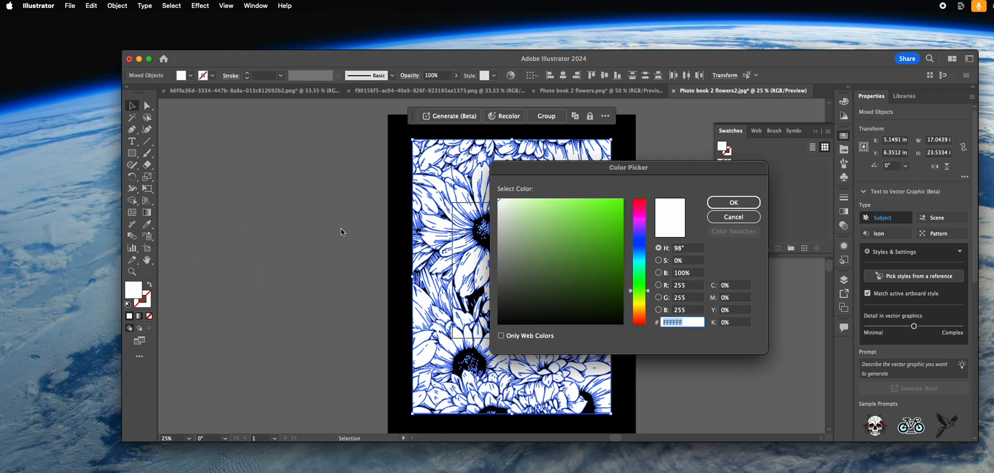
left_click_drag(500, 203, 494, 165)
left_click(734, 220)
left_click(341, 280)
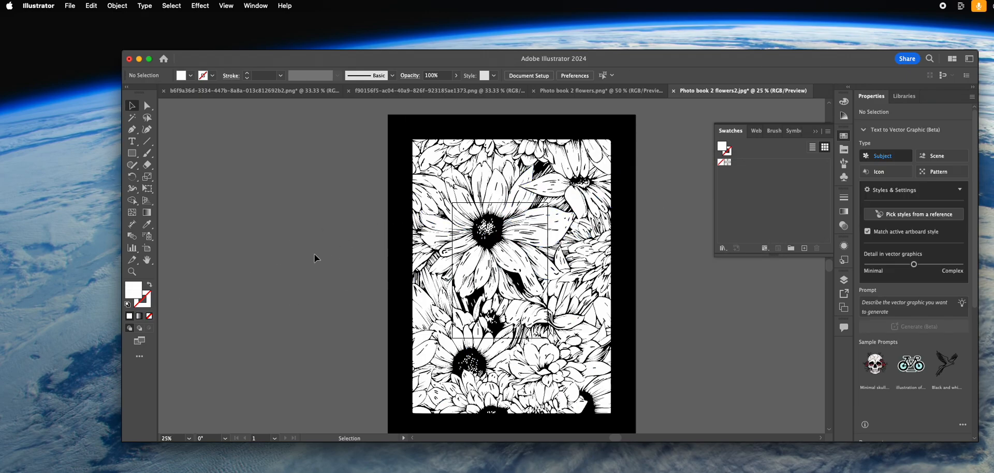
With nothing selected, set the fill colour to light grey DDDDDD and add it as a new swatch
double_click(135, 289)
left_click(501, 210)
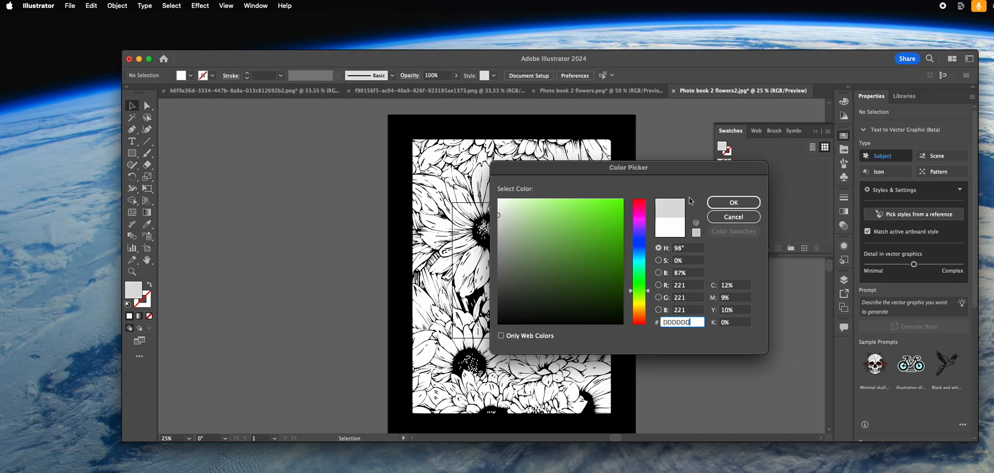
left_click(733, 202)
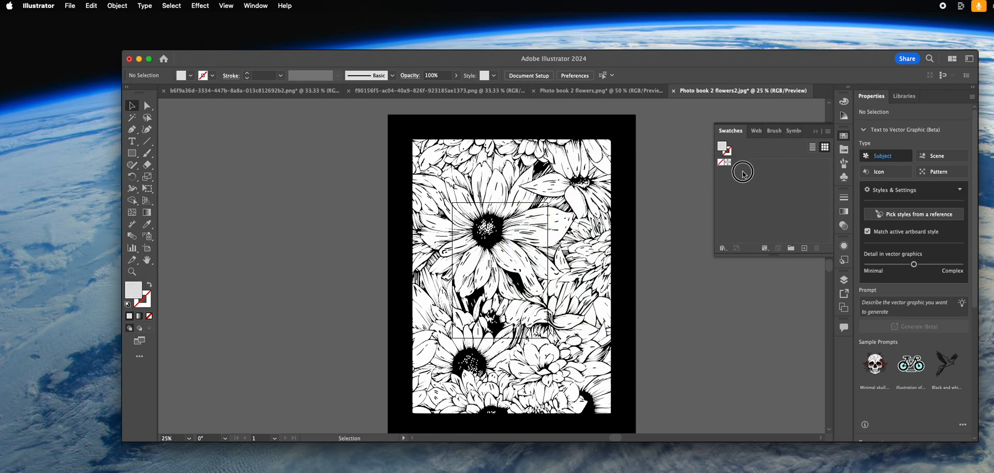
left_click_drag(136, 289, 746, 165)
Change the fill colour to a medium grey and store it as another swatch
double_click(133, 290)
left_click_drag(501, 219, 494, 262)
left_click(733, 203)
mouse_move(133, 291)
left_mouse_down()
mouse_move(650, 188)
mouse_move(763, 187)
left_mouse_up()
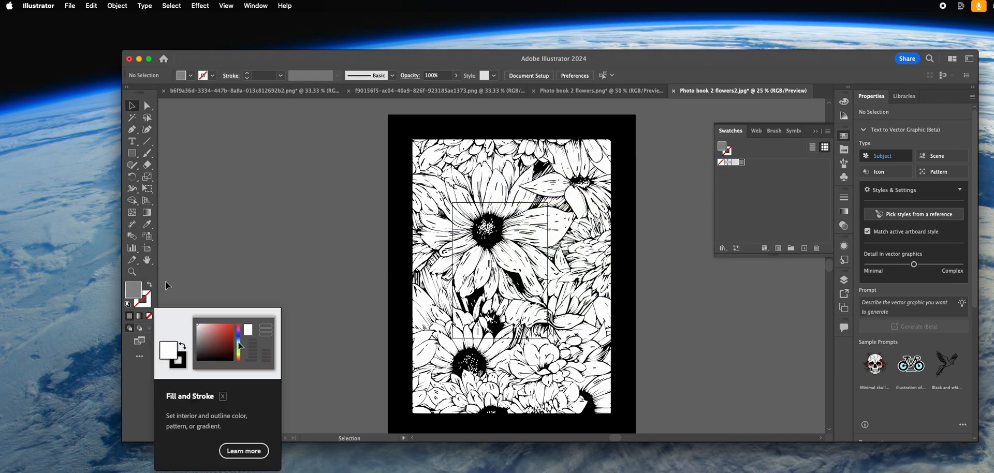
Change the fill colour to a dark grey and store it in the swatches
double_click(133, 289)
left_click_drag(505, 272, 493, 288)
left_click(733, 202)
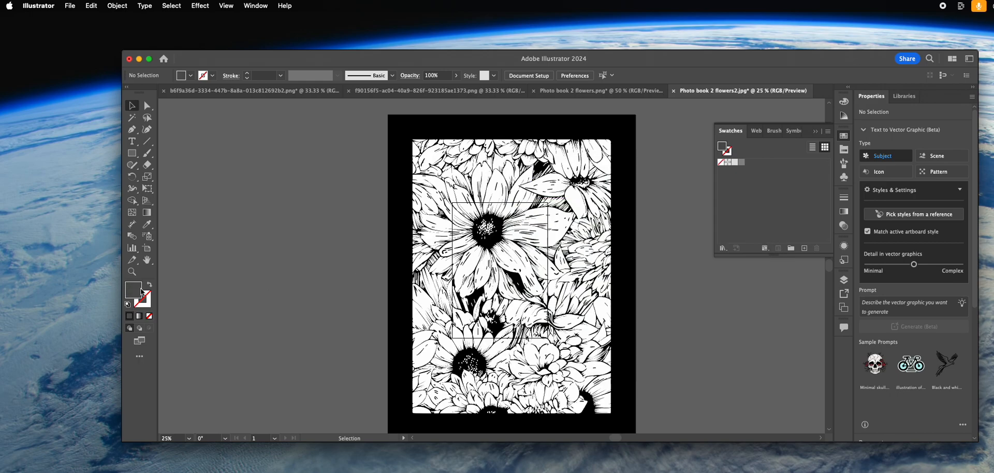
left_click_drag(140, 292, 737, 174)
left_click_drag(133, 293, 732, 177)
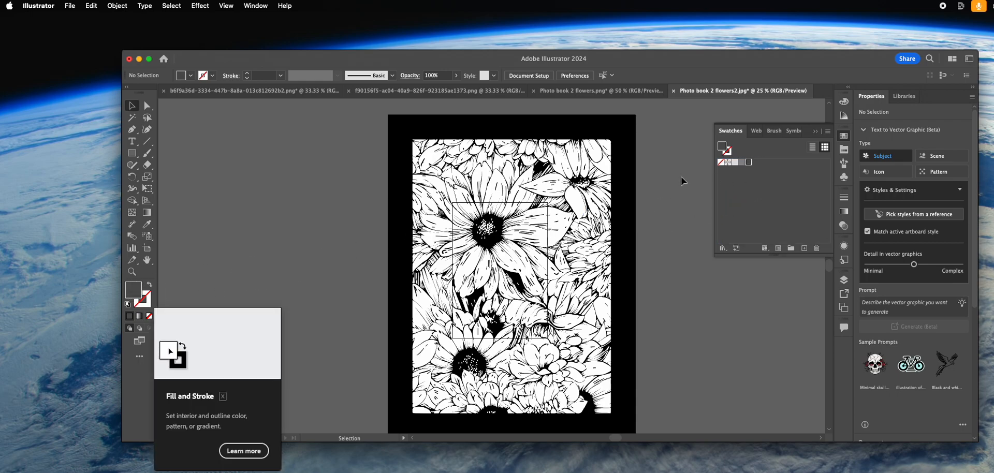
Pick a grey between the light and medium ones as the fill colour and add it to the swatches
double_click(138, 300)
type("A3C193")
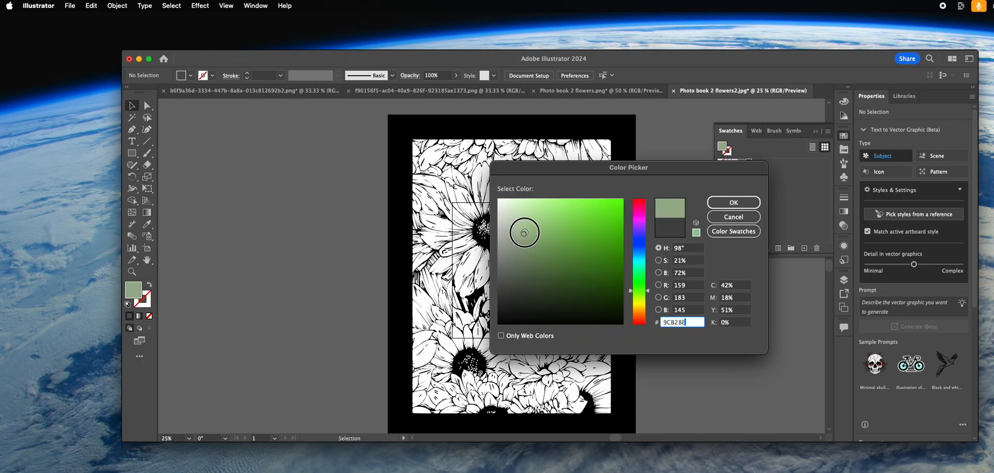
left_click(508, 227)
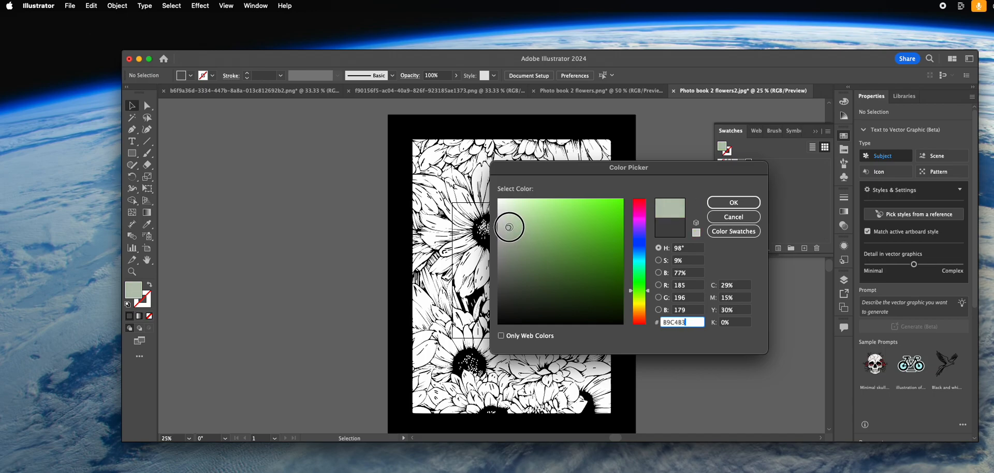
left_click(737, 205)
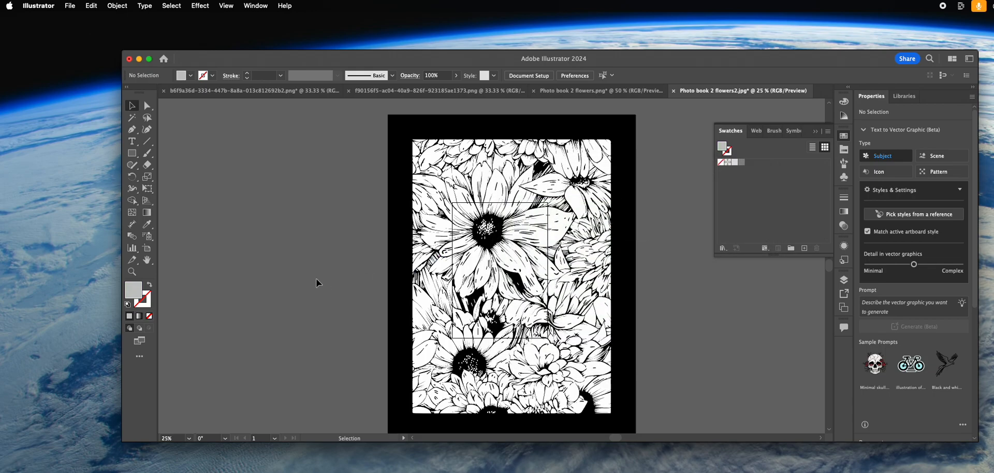
mouse_move(133, 296)
left_mouse_down()
mouse_move(772, 166)
mouse_move(756, 165)
left_mouse_up()
Set the fill colour to pale grey D3DDCE and add it as the fifth grey swatch
double_click(134, 290)
mouse_move(540, 228)
left_mouse_down()
mouse_move(528, 203)
mouse_move(514, 202)
mouse_move(506, 215)
left_mouse_up()
left_click(733, 202)
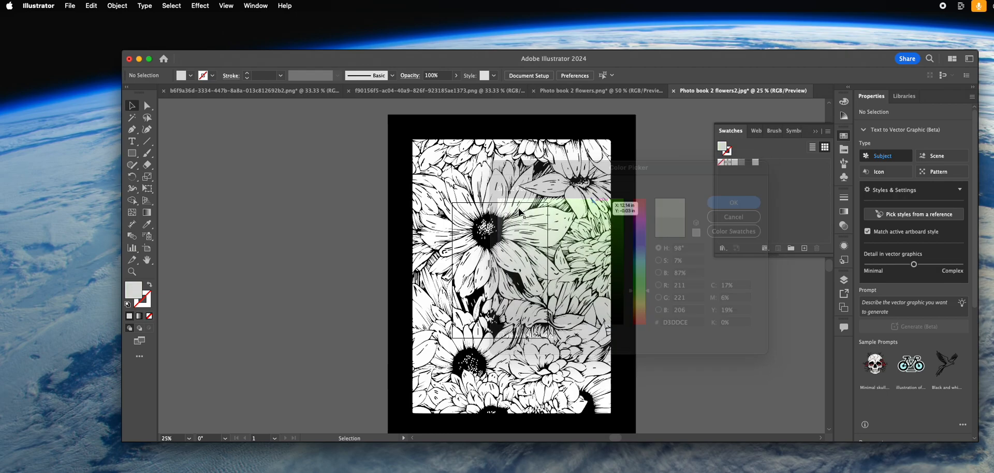
left_click_drag(136, 288, 777, 169)
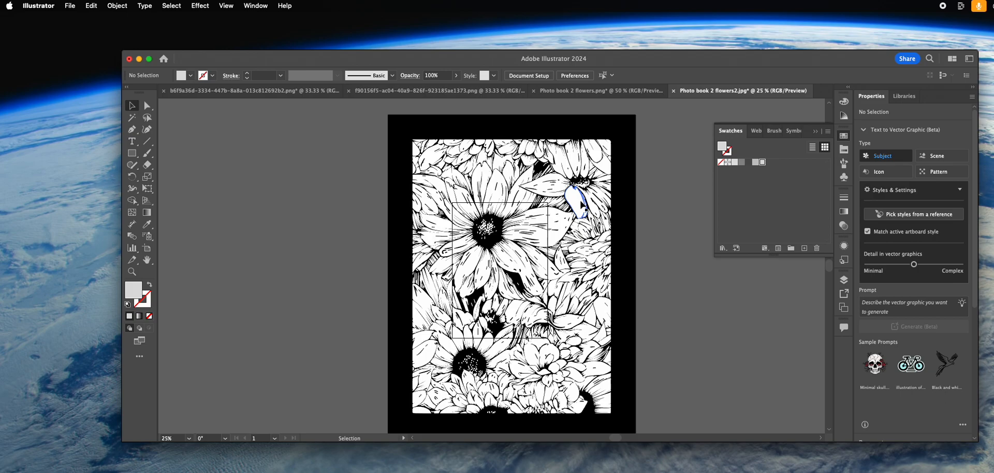
Select all the unlocked white flower shapes together with the five grey swatches, keeping the Selection tool active
key("cmd+a")
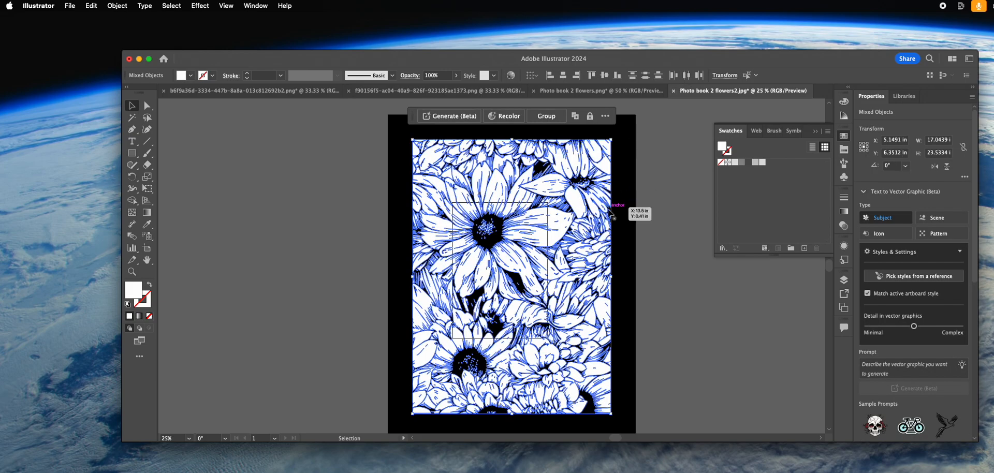
left_click(760, 163)
left_click(761, 163)
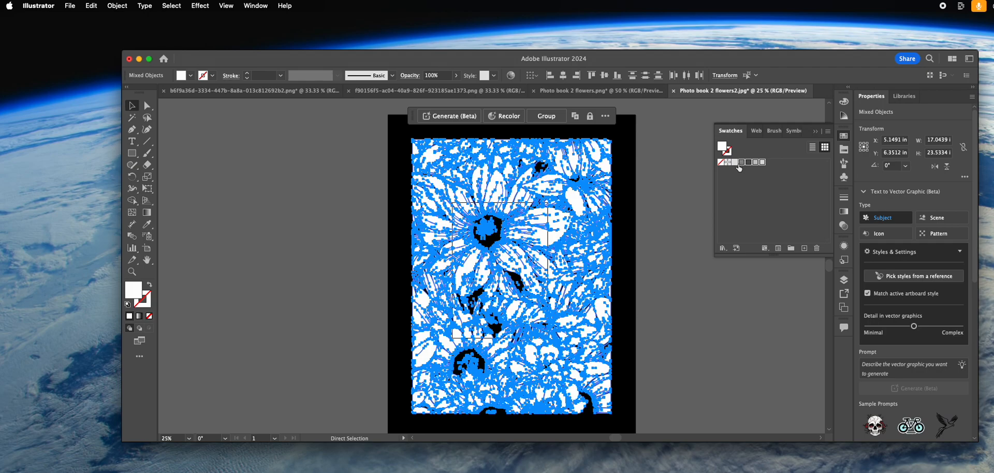
key("v")
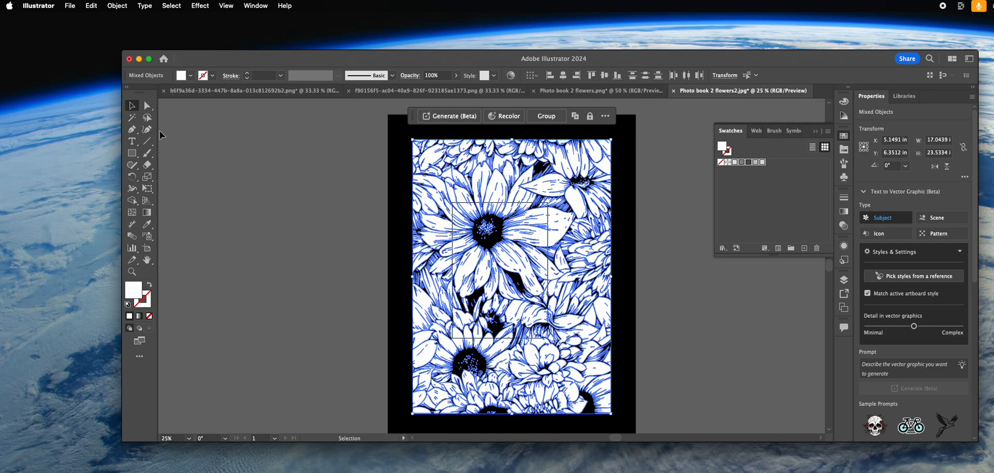
Run RandomFillScript.js from the self-care junkie folder on the selected flower shapes and grey swatches, and deselect the artwork
left_click(70, 6)
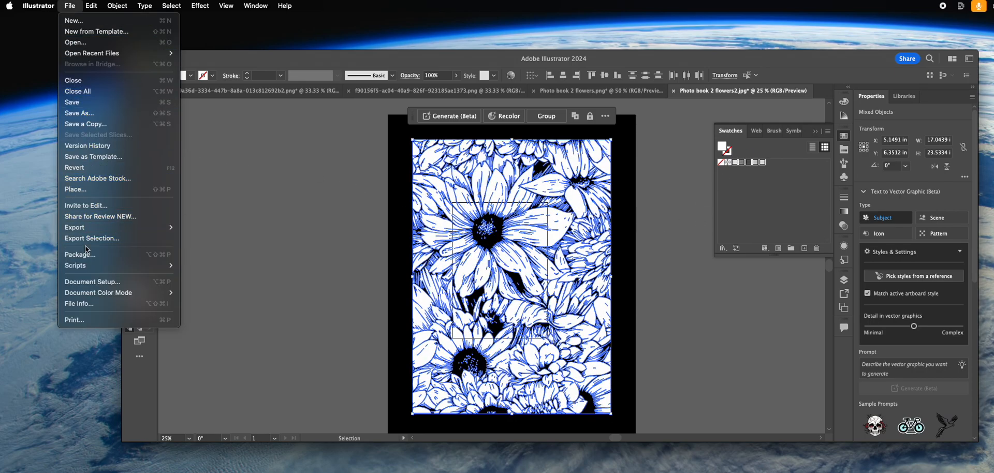
mouse_move(82, 264)
left_click(205, 314)
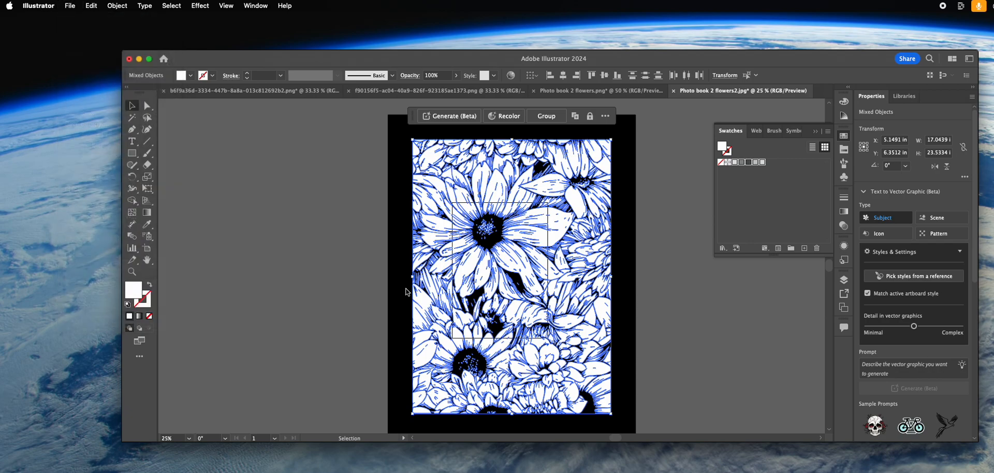
scroll(753, 243, "down", 15)
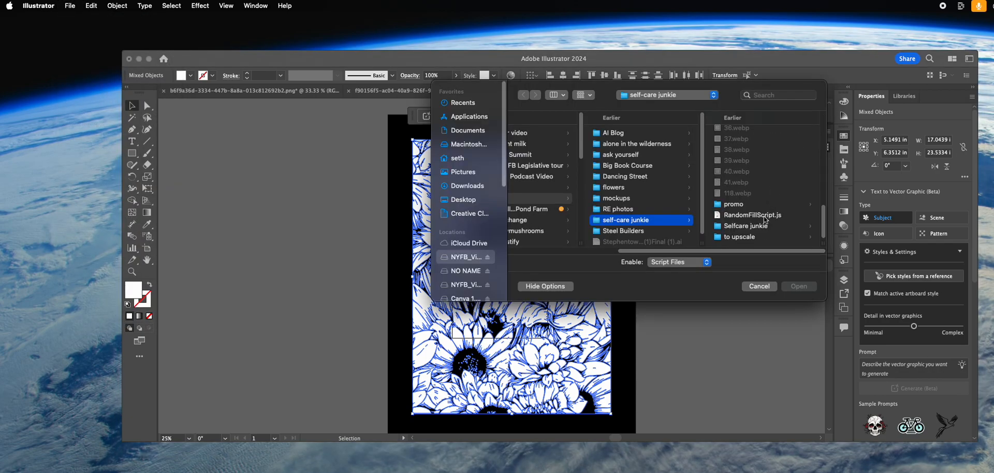
left_click(753, 219)
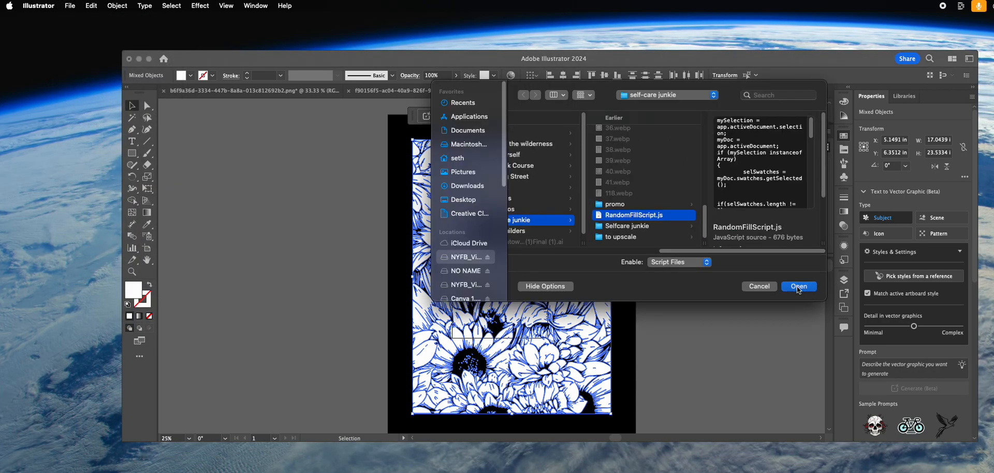
left_click(799, 286)
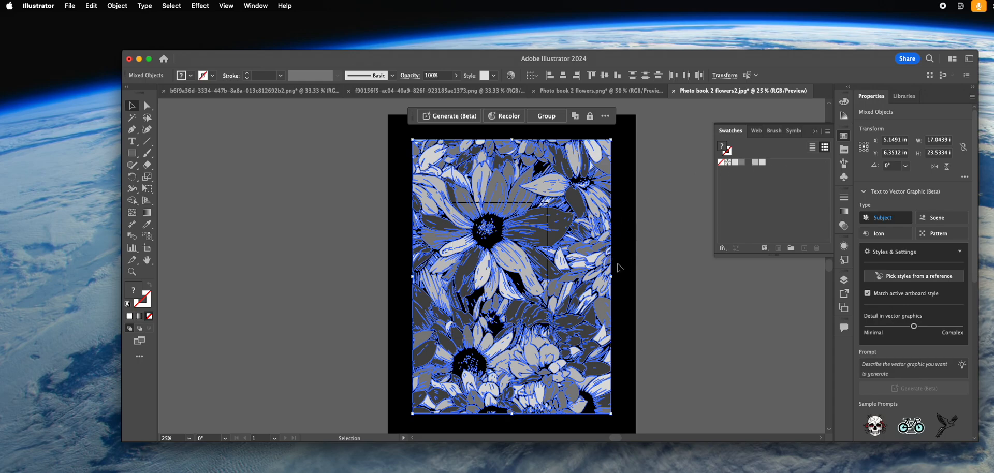
left_click(671, 255)
Select all the grey-filled flower shapes and open Recolor, placing its controls clear of the artwork
left_click(493, 256)
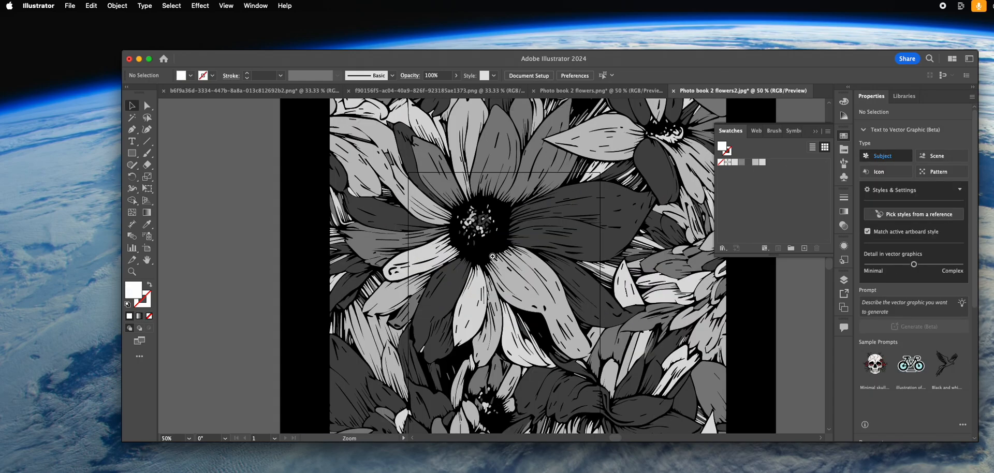
left_click(557, 235, "alt+super")
left_click(557, 235, "alt+super")
left_click_drag(471, 303, 504, 242)
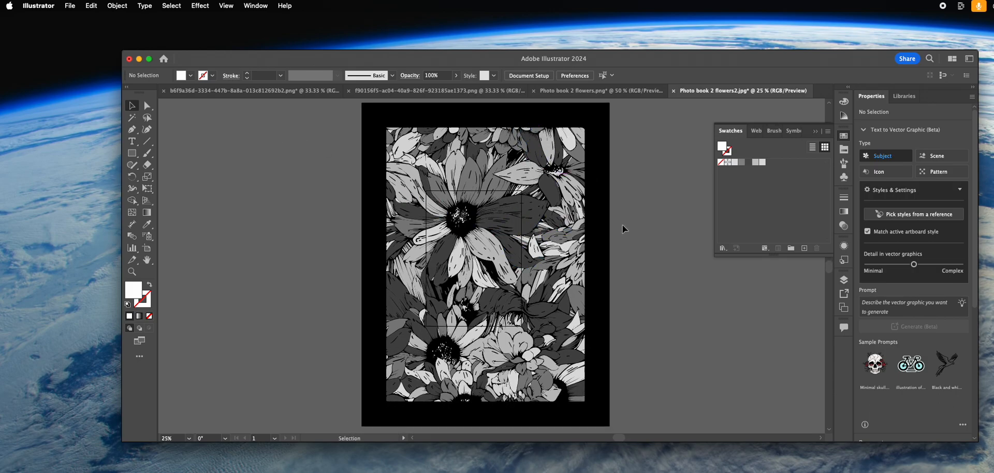
left_click_drag(672, 127, 353, 276)
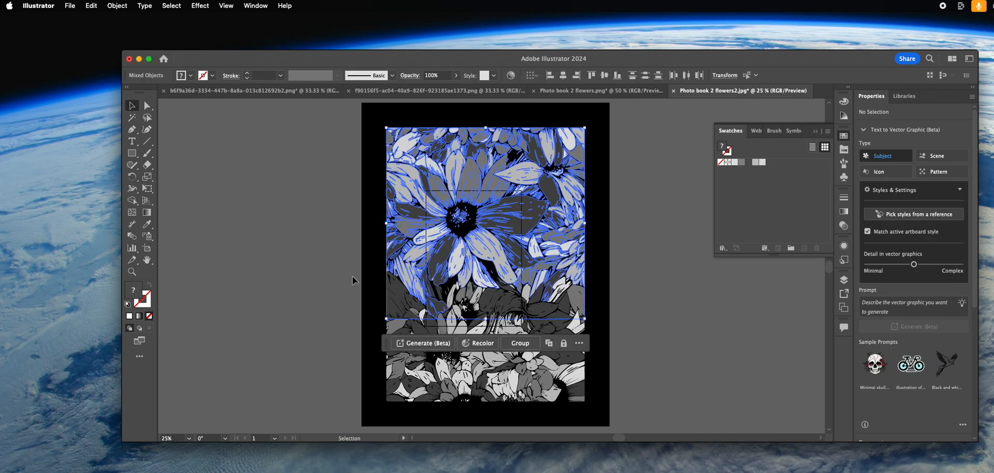
left_click(309, 133)
key("super+a")
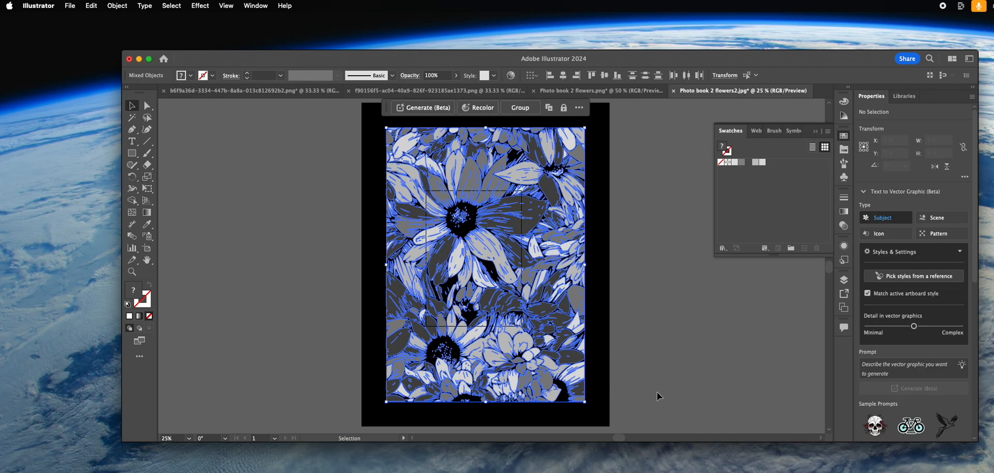
left_click(478, 107)
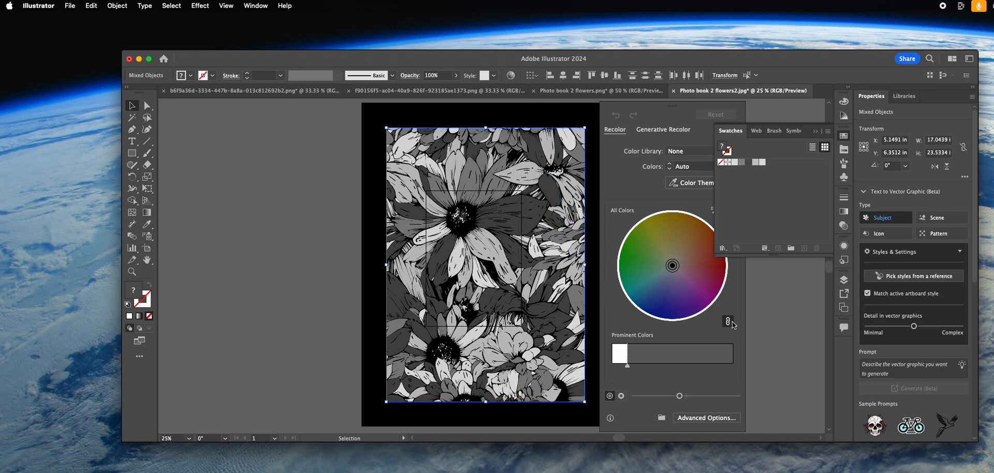
left_click_drag(641, 111, 224, 112)
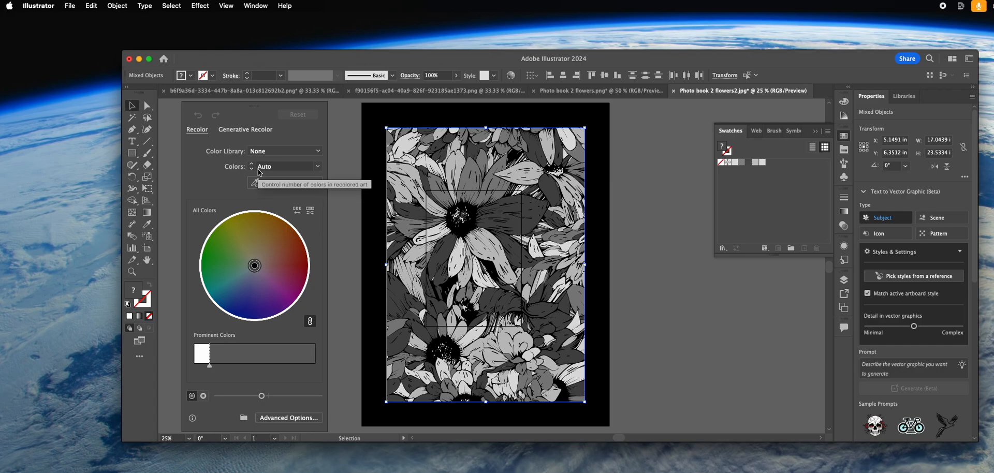
Unlink the harmony colours, spread them on the colour wheel to yellow, tan, slate, teal and purple, and increase their brightness
left_click(310, 321)
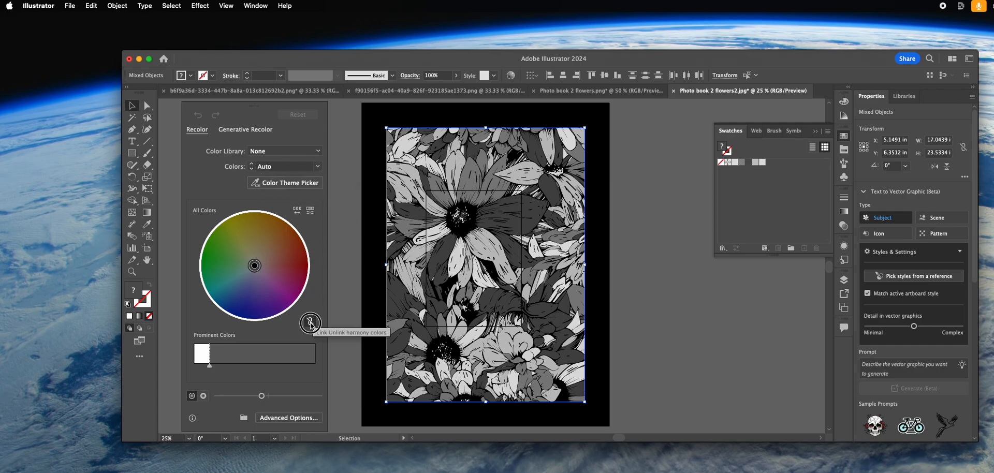
left_click_drag(258, 264, 233, 237)
mouse_move(255, 266)
left_mouse_down()
mouse_move(255, 242)
mouse_move(229, 274)
mouse_move(273, 283)
mouse_move(250, 279)
left_mouse_up()
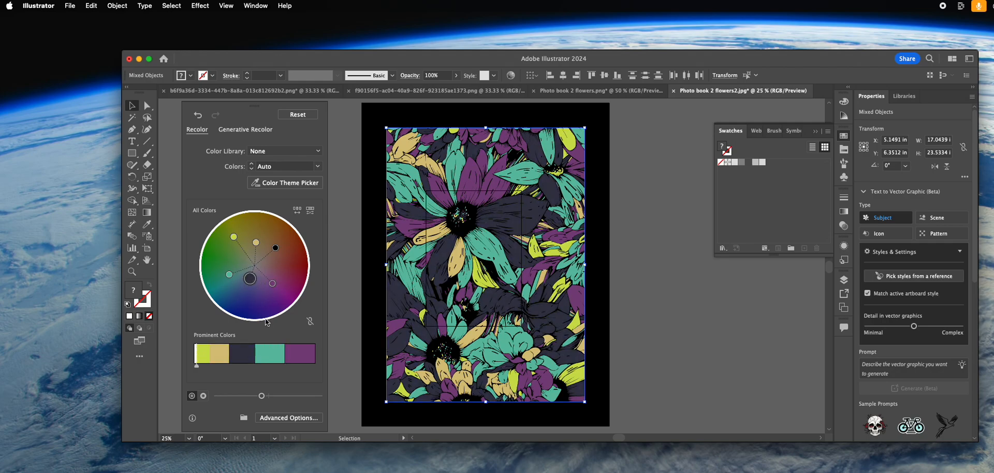
left_click_drag(266, 397, 279, 396)
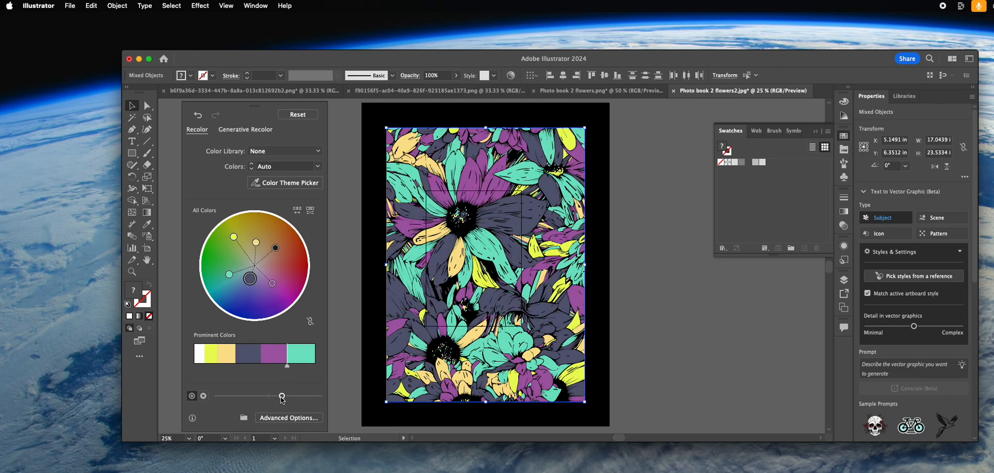
left_click_drag(282, 399, 286, 396)
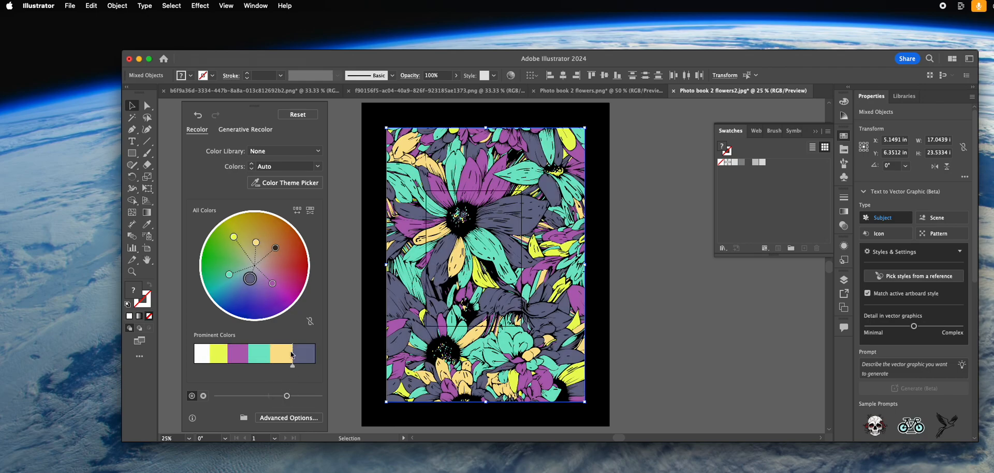
Adjust the wheel colours separately, shifting yellow to lime, tan to orange, teal to a more saturated green, and tuning the slate blue
left_click_drag(250, 279, 250, 285)
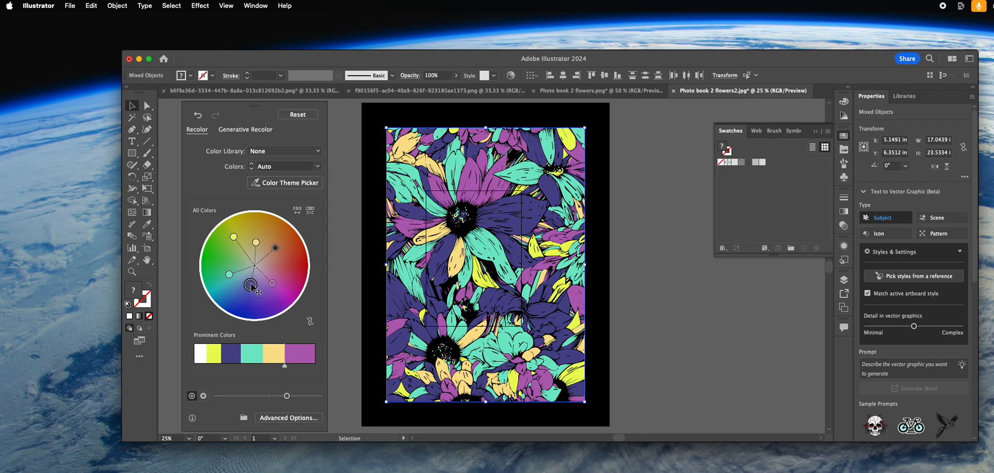
left_click_drag(257, 242, 224, 239)
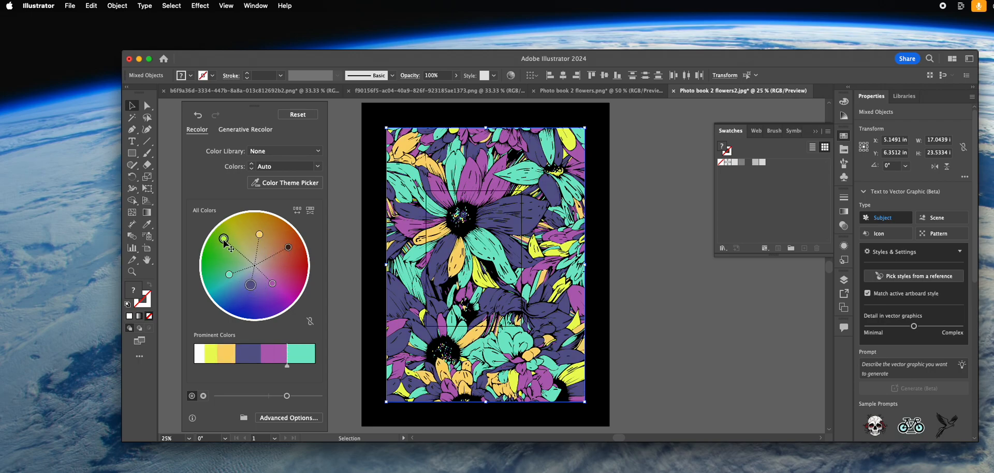
left_click_drag(289, 250, 294, 246)
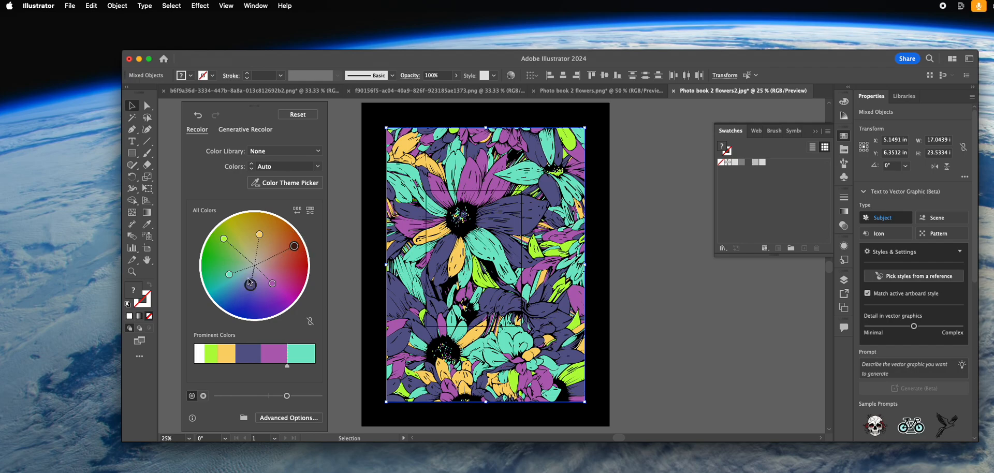
left_click_drag(229, 275, 244, 289)
left_click_drag(259, 234, 261, 229)
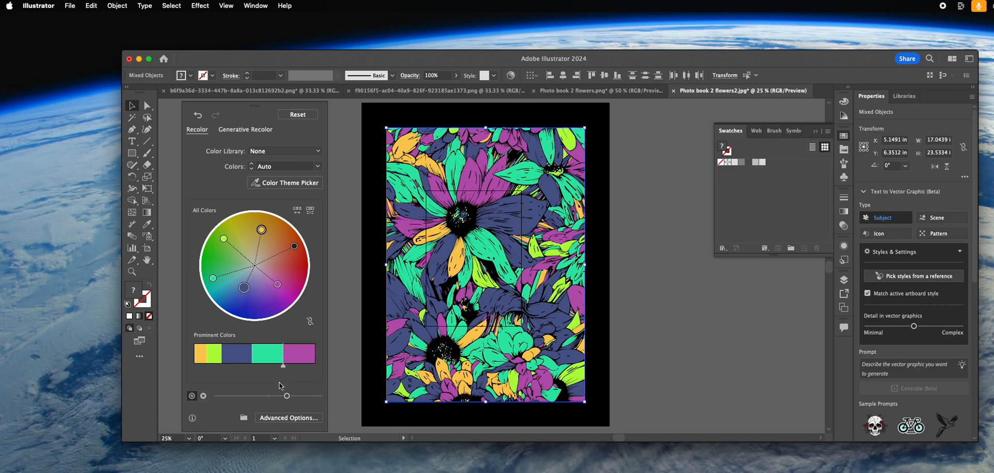
Brighten the palette further, shift purple to magenta and slate to a clearer blue, and finish recolouring with the artwork deselected
left_click_drag(287, 397, 297, 396)
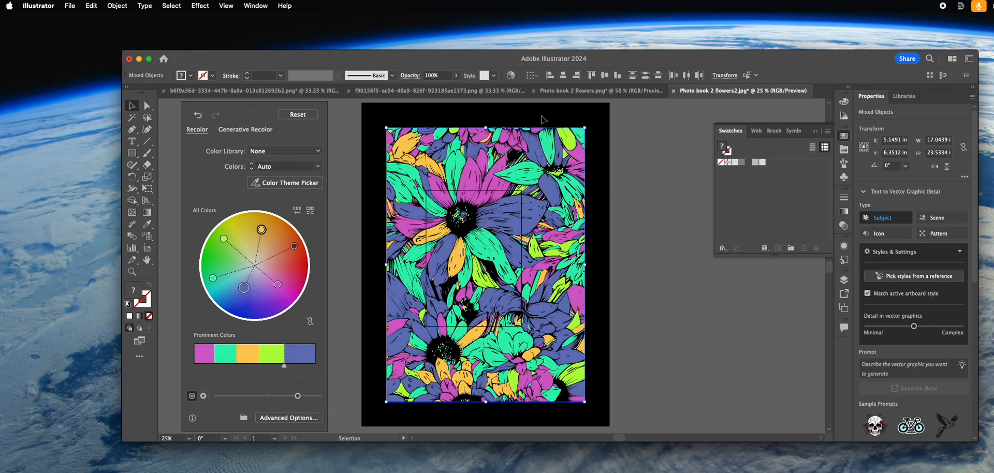
left_click_drag(300, 398, 300, 396)
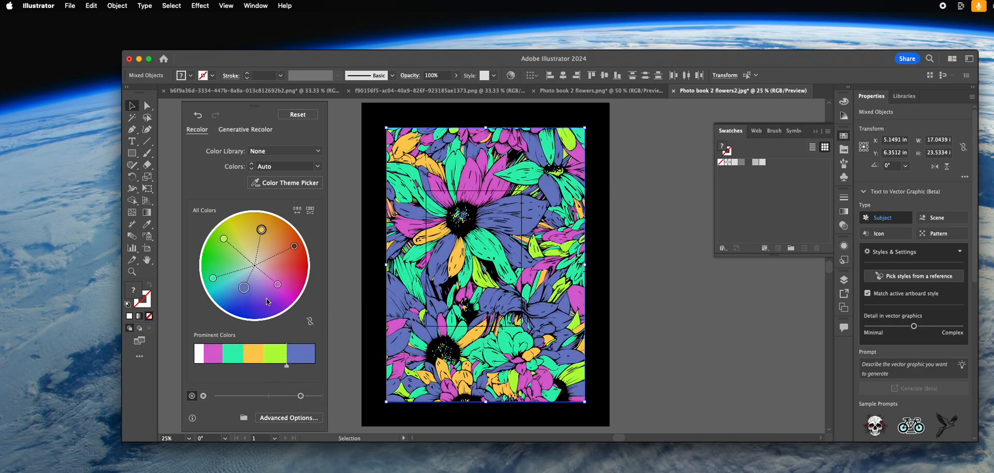
left_click_drag(248, 292, 290, 293)
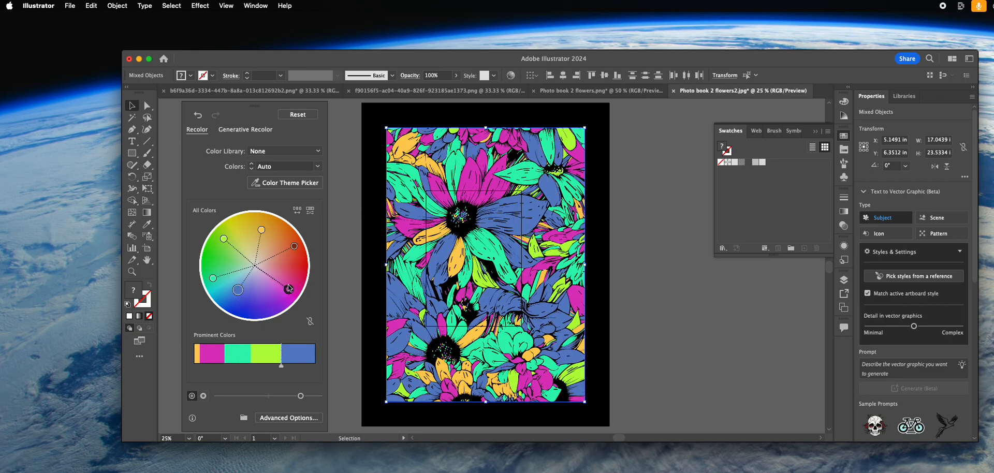
left_click_drag(293, 246, 290, 251)
left_click(696, 250)
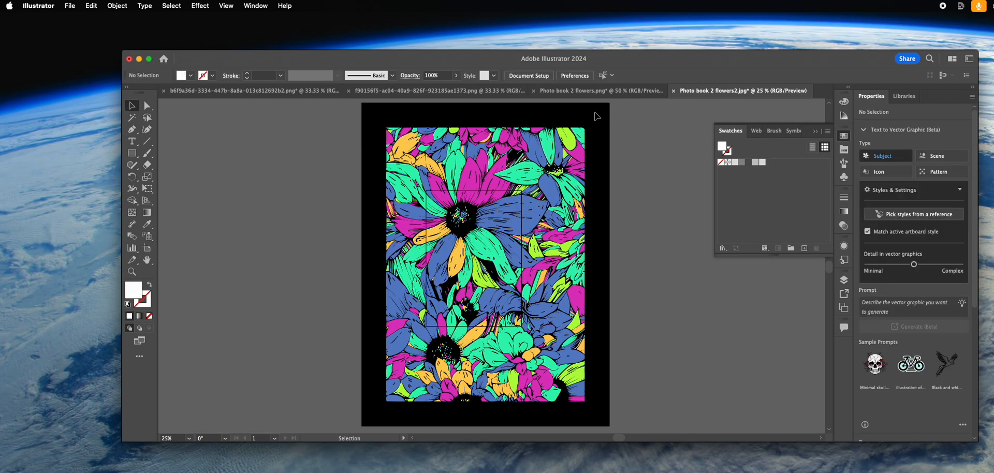
Look through the other open flower documents and examine the recoloured artwork in Photo book 2 flowers2.jpg up close and as a whole
left_click(614, 92)
key("ctrl+Tab")
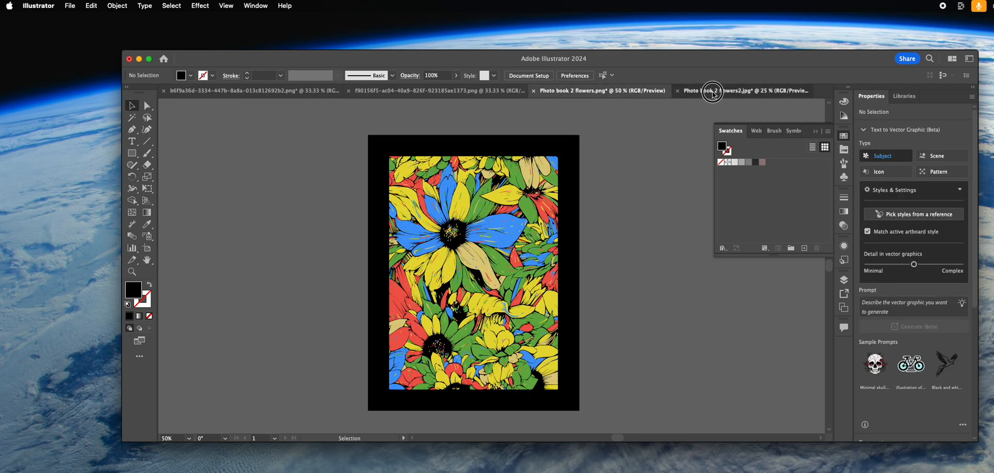
left_click(601, 92)
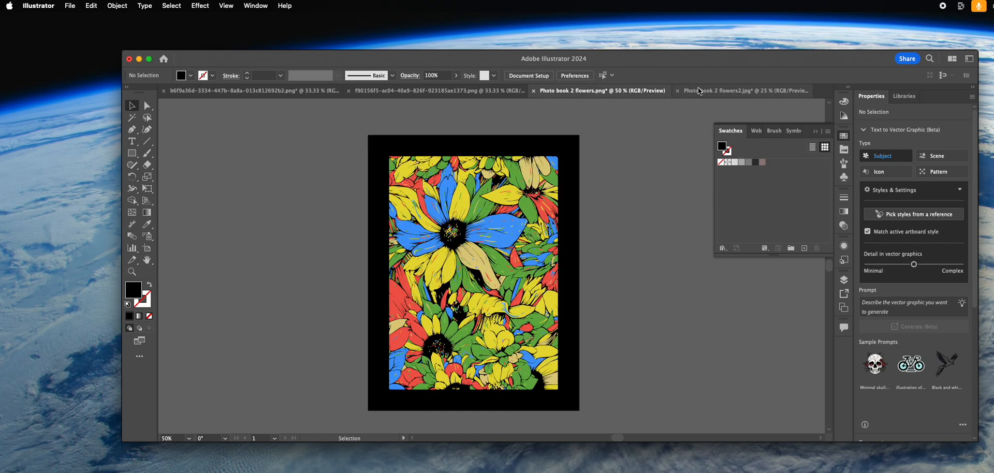
left_click(422, 91)
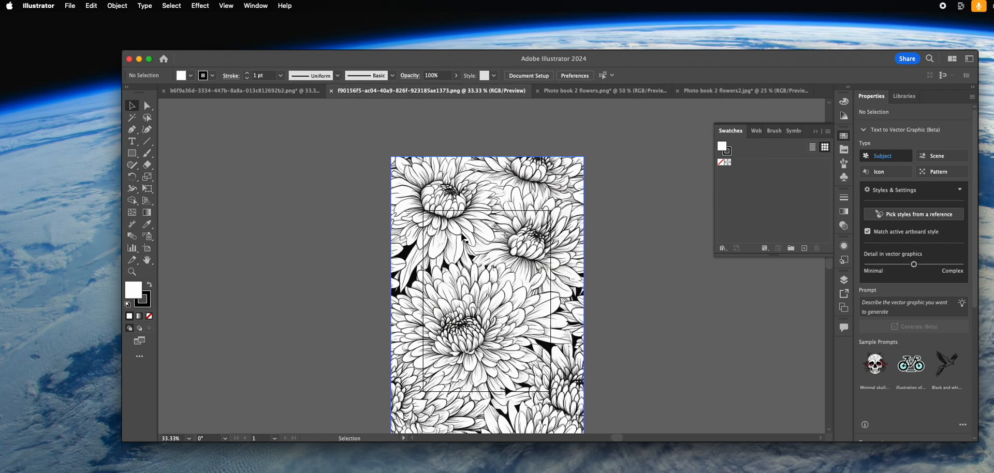
left_click(224, 91)
left_click(433, 92)
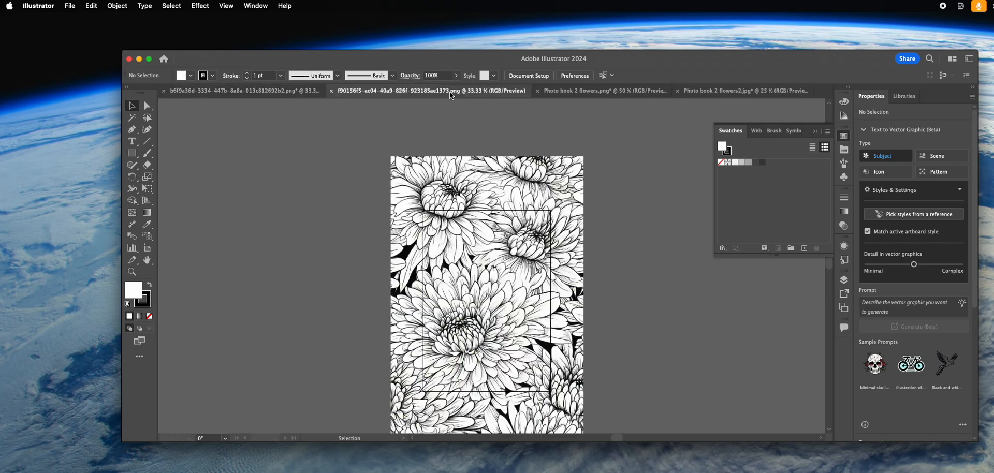
left_click(642, 91)
left_click(763, 94)
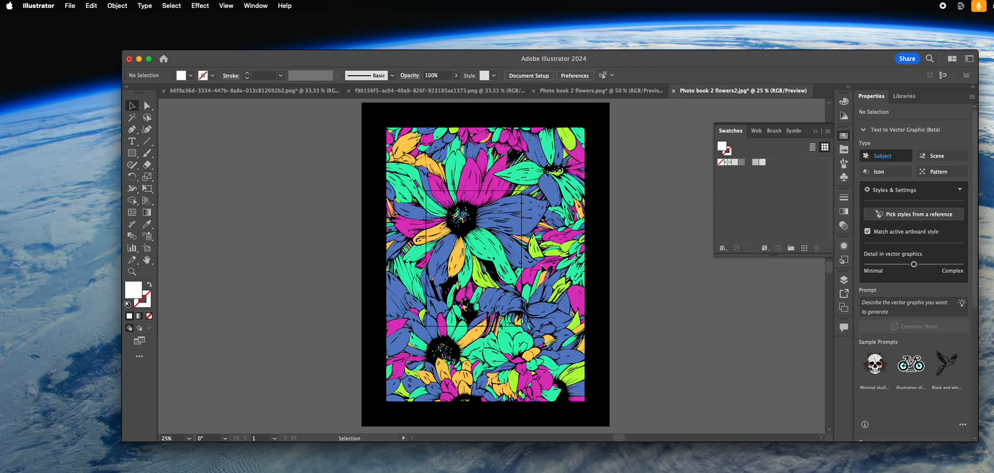
left_click(476, 261, "super")
left_click(476, 261, "super")
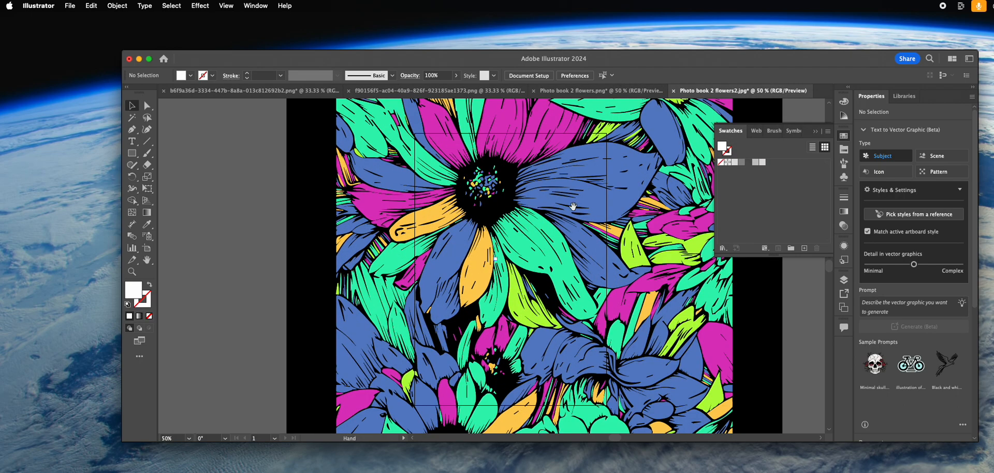
left_click_drag(576, 238, 523, 342)
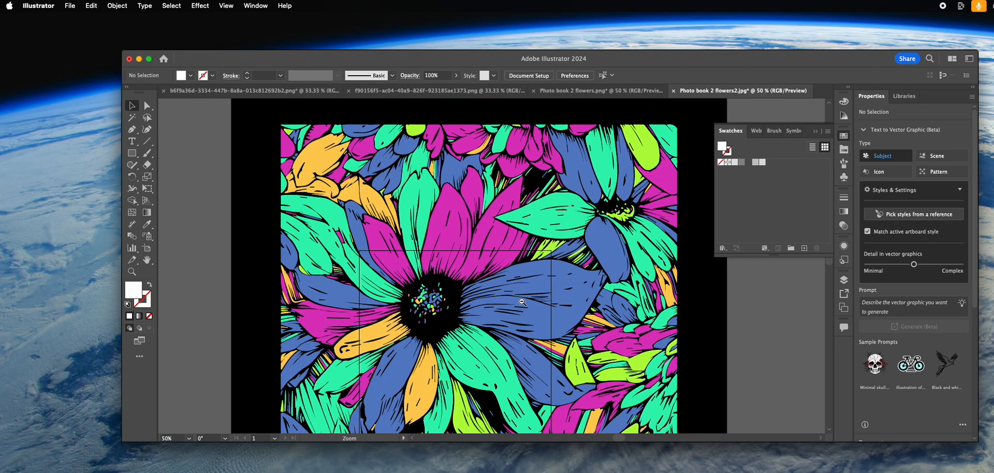
left_click(522, 301, "alt+super")
left_click(521, 301, "alt+super")
left_click(521, 301, "alt+super")
left_click_drag(483, 305, 502, 277)
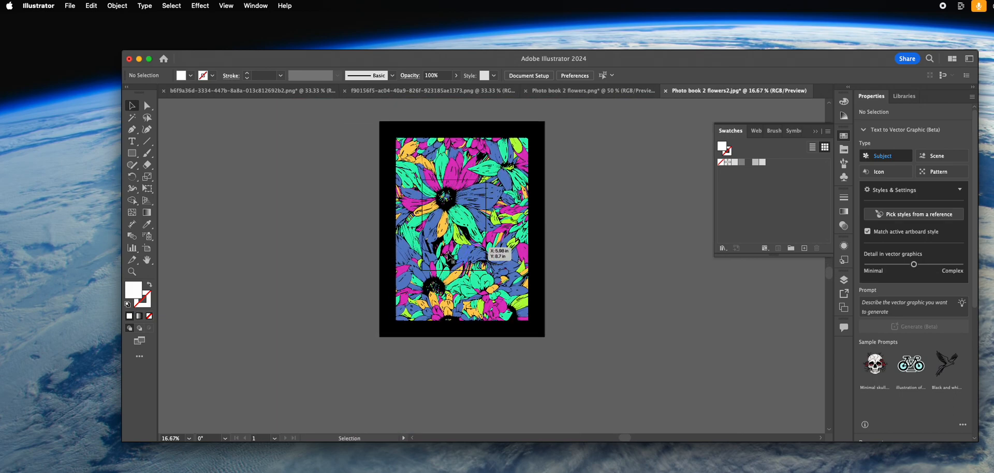